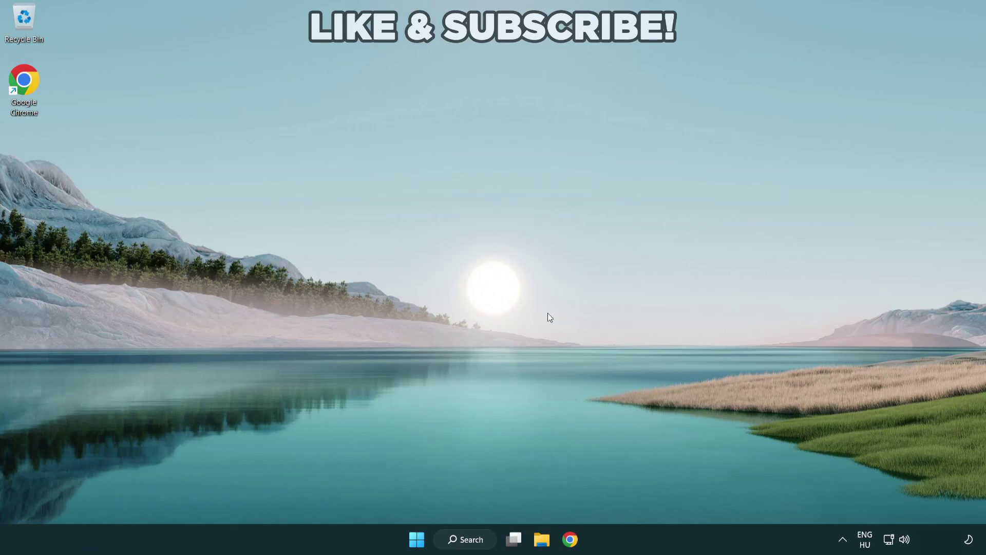
Step: Switch audio output from CABLE Input to Speakers (High Definition Audio Device) in quick settings
left_click(905, 539)
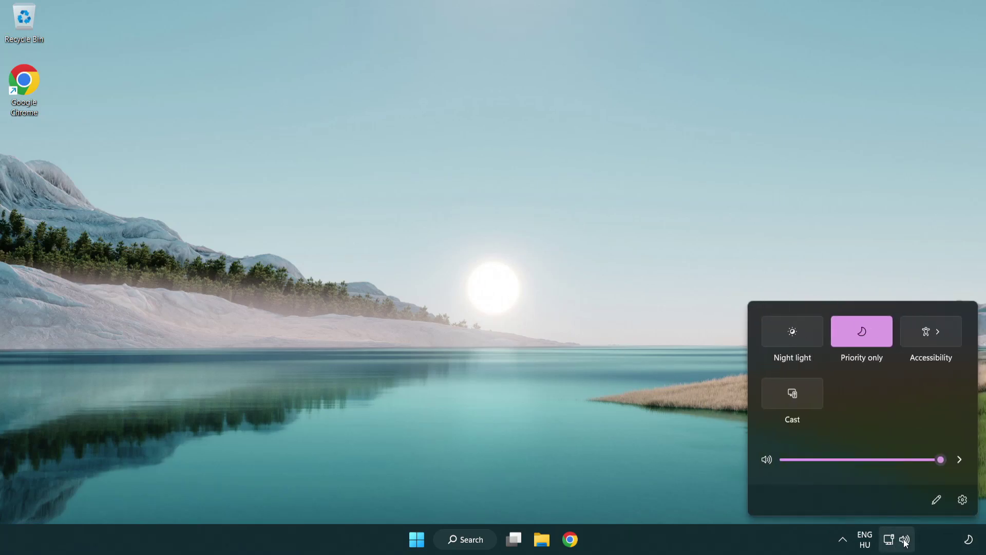
left_click(959, 460)
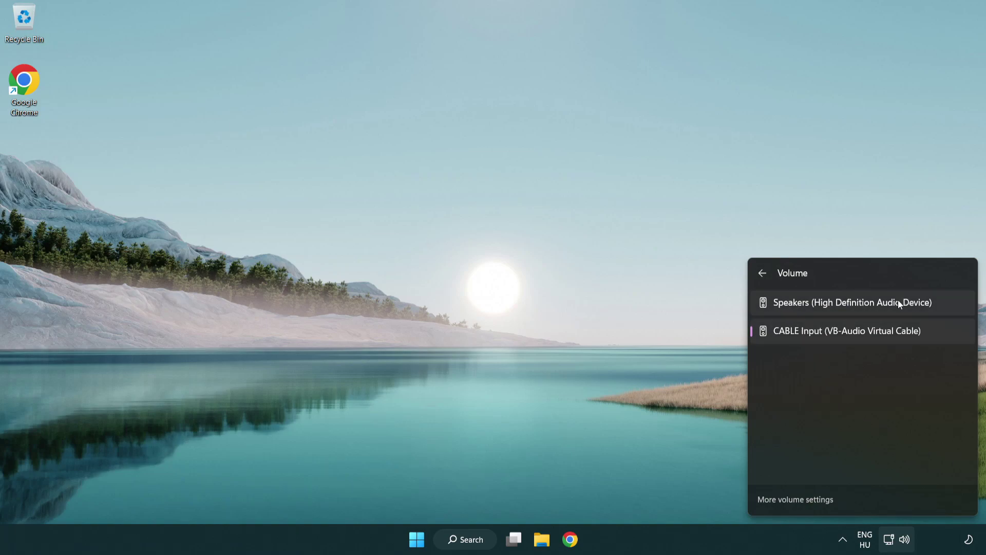
left_click(948, 309)
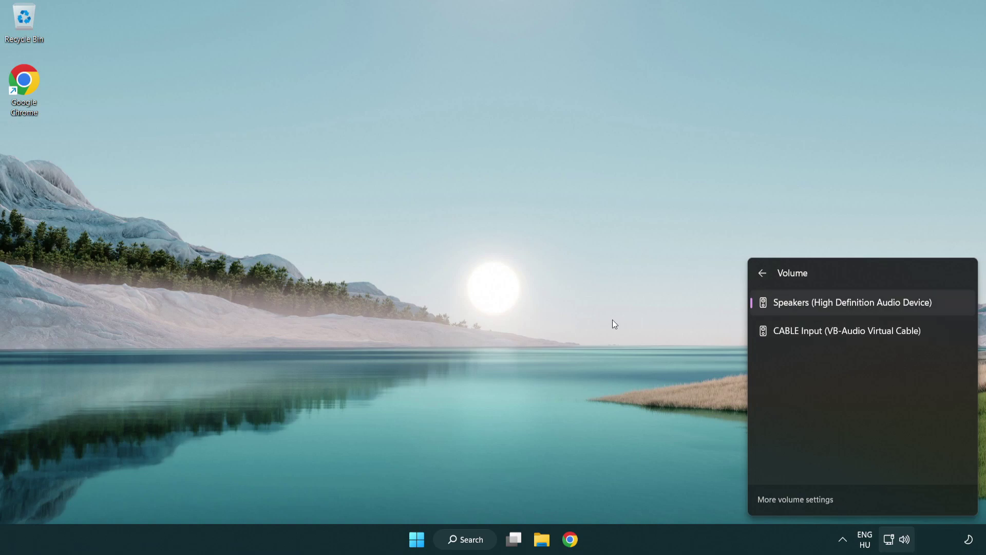
left_click(517, 292)
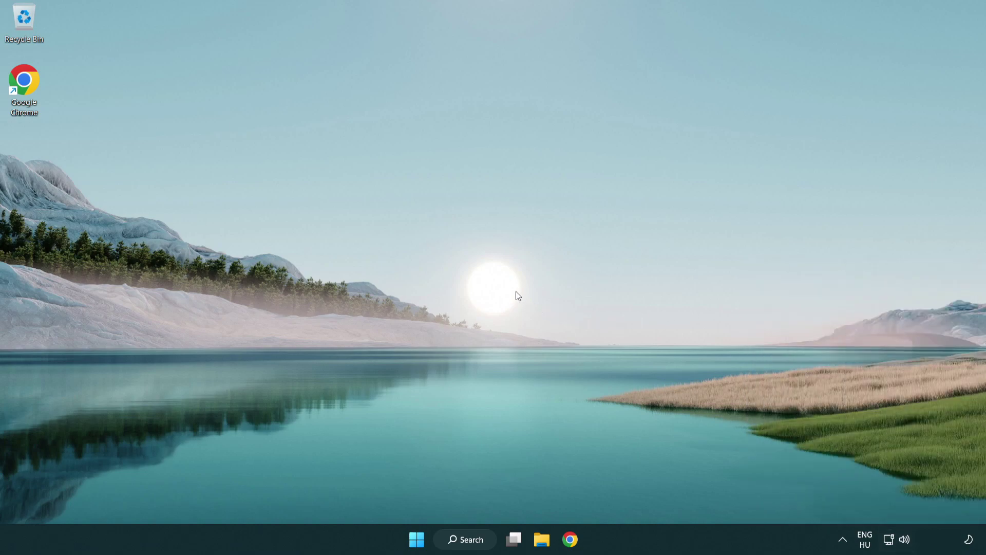
Step: Reset all sound devices and app volumes to recommended defaults in the Volume mixer, then close Settings
right_click(905, 539)
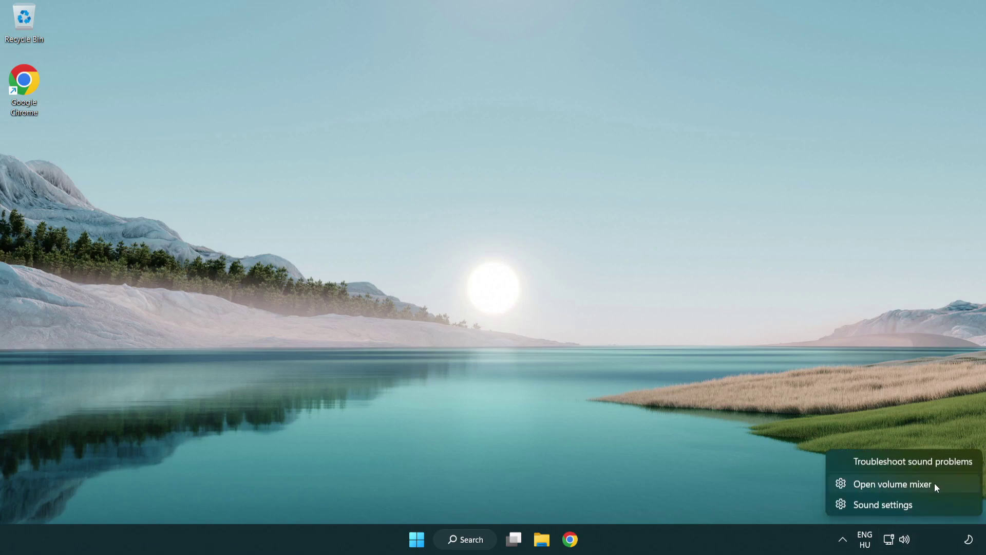
left_click(953, 488)
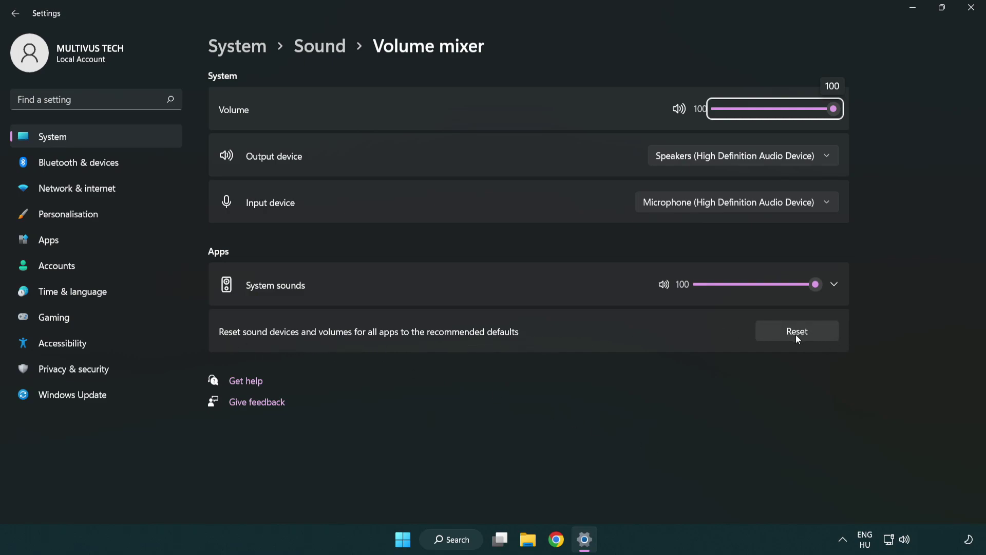
left_click(824, 335)
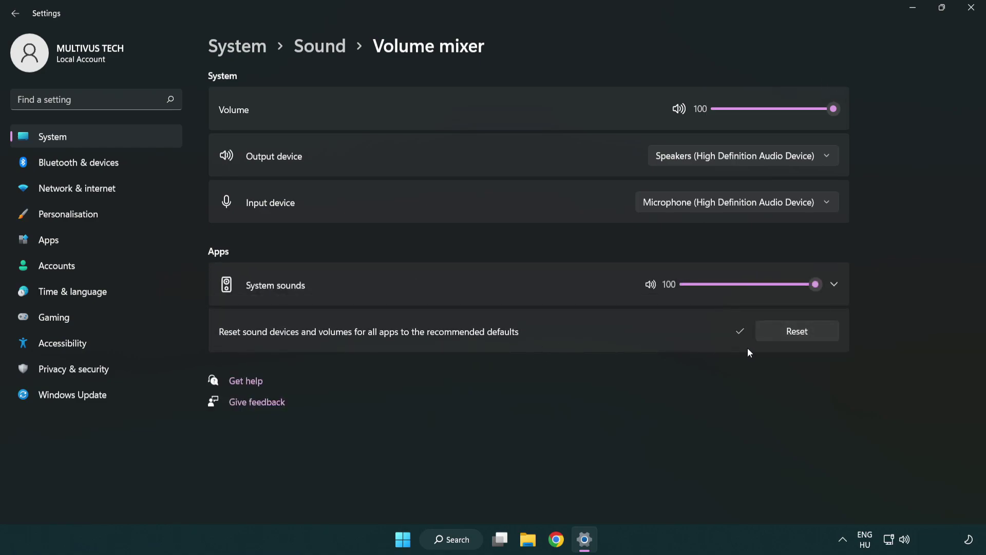
left_click(974, 9)
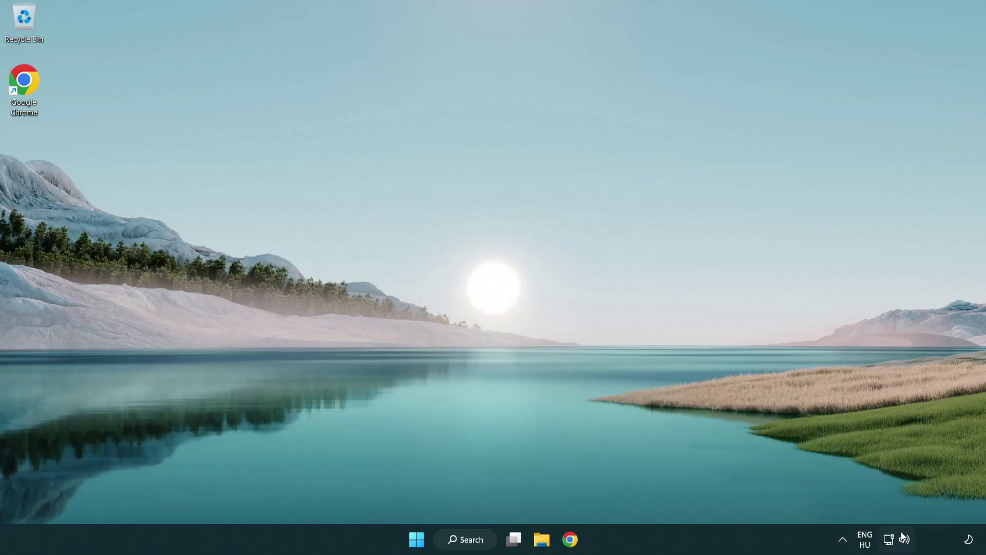
Step: Open System > Sound settings, raise the Speakers output volume to 100, and scroll to Advanced
right_click(904, 539)
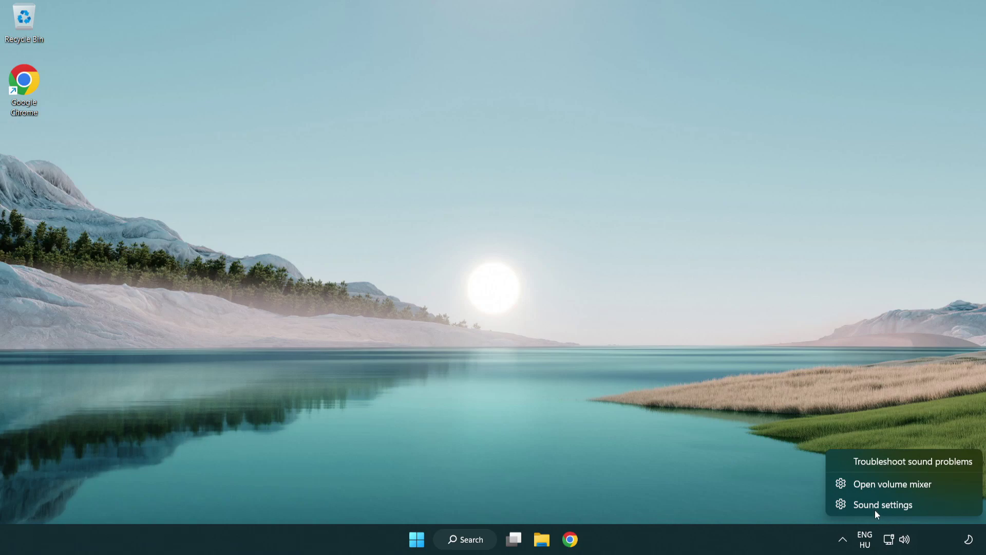
left_click(944, 509)
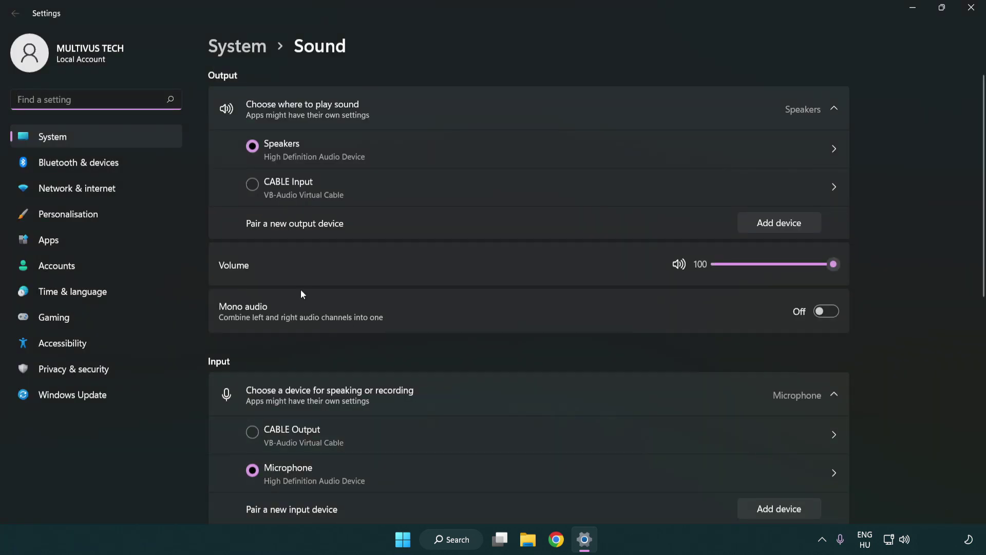
left_click_drag(793, 264, 880, 263)
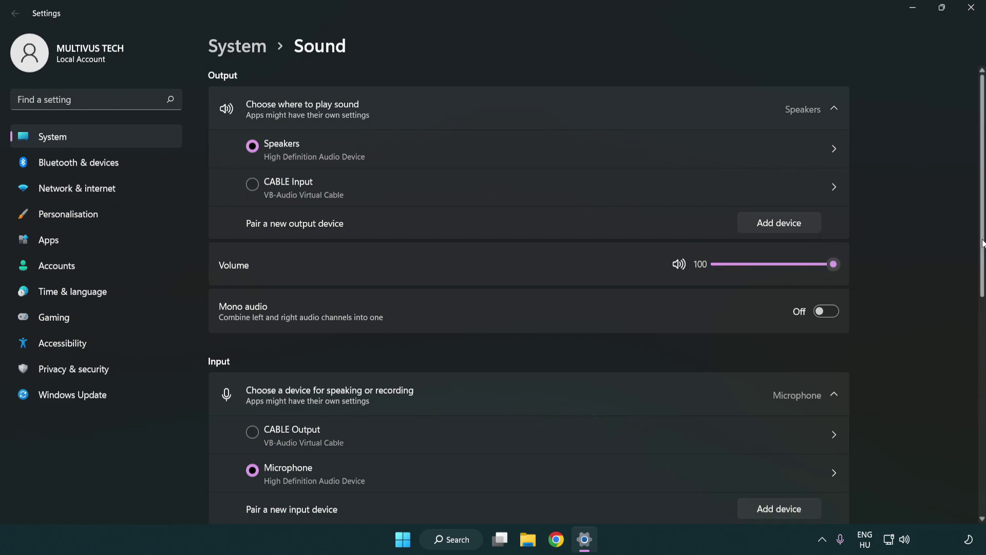
scroll(982, 243, "down", 6)
scroll(982, 257, "down", 2)
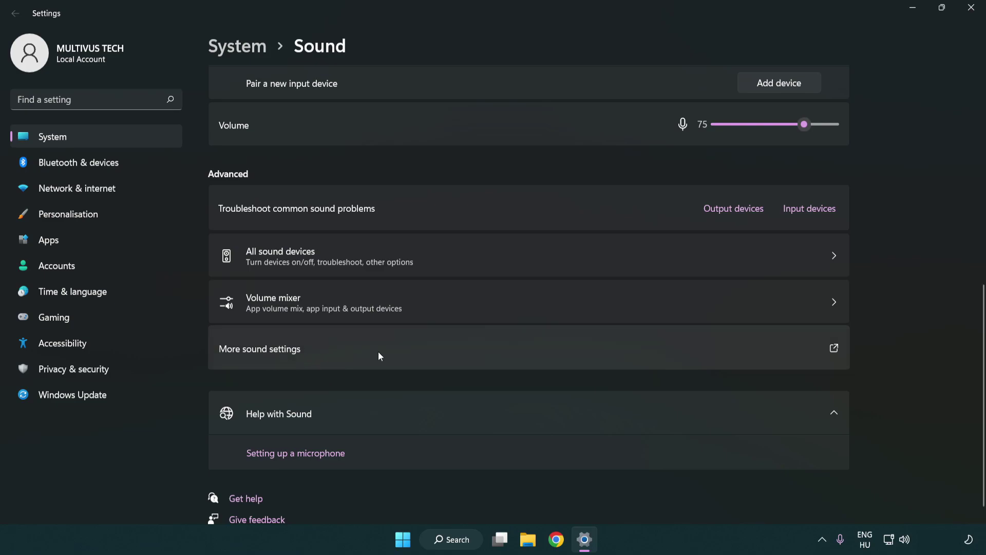
Step: In the classic Sound panel's Playback list, disable CABLE Input and select the Speakers
left_click(378, 352)
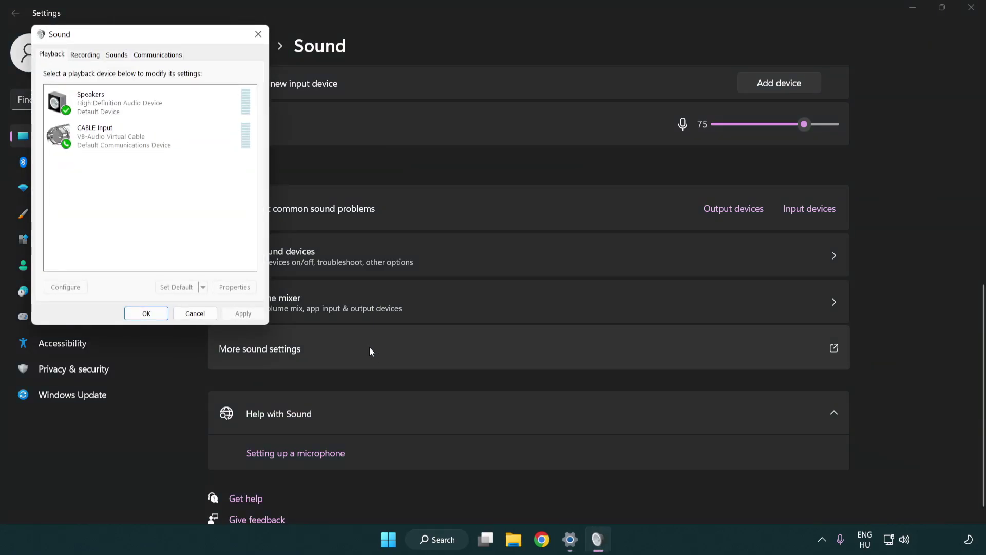
left_click_drag(174, 36, 507, 128)
left_click(474, 237)
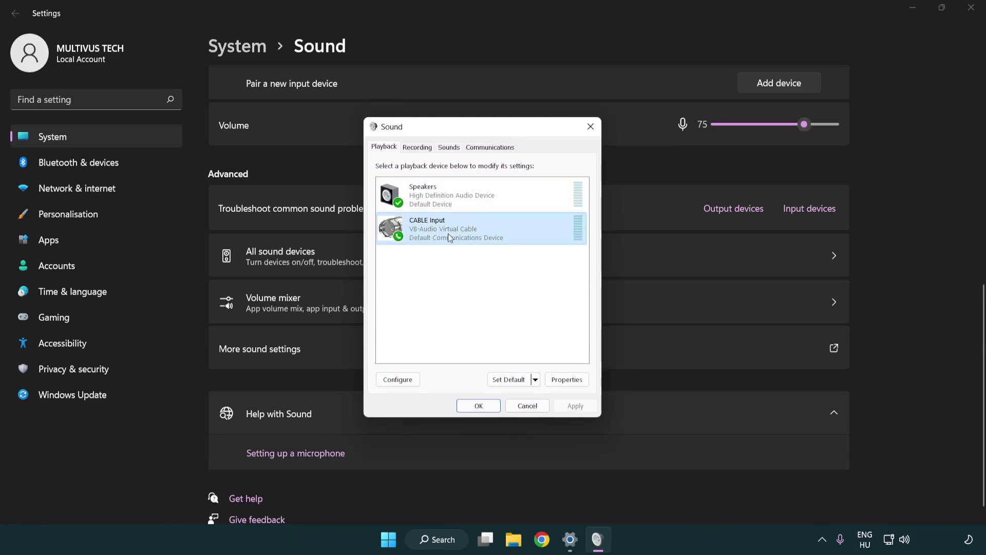
right_click(448, 238)
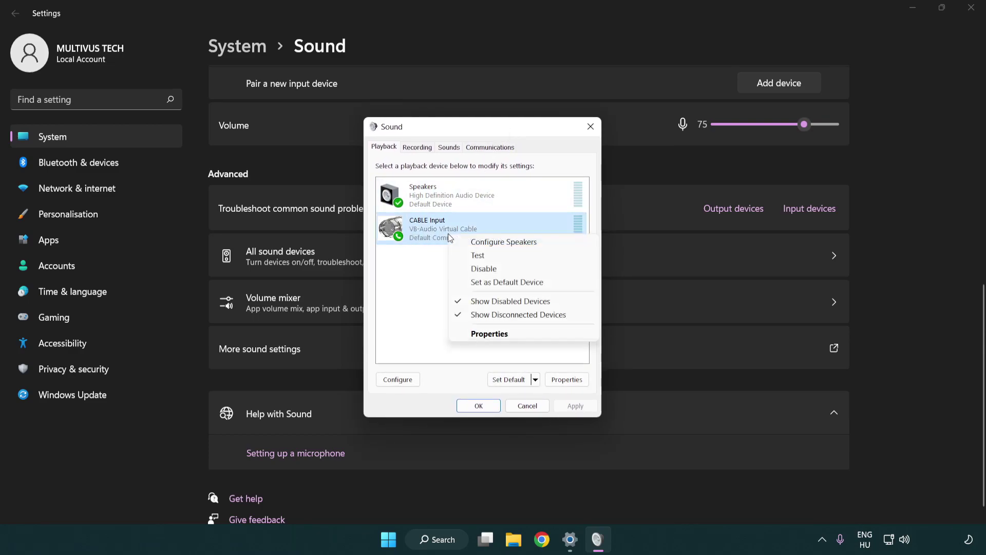
left_click(508, 272)
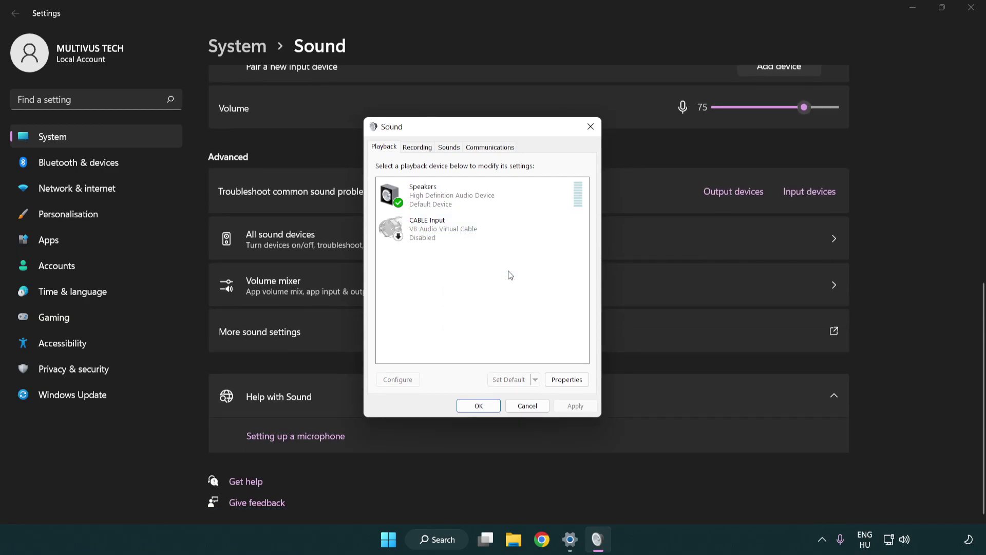
left_click(505, 201)
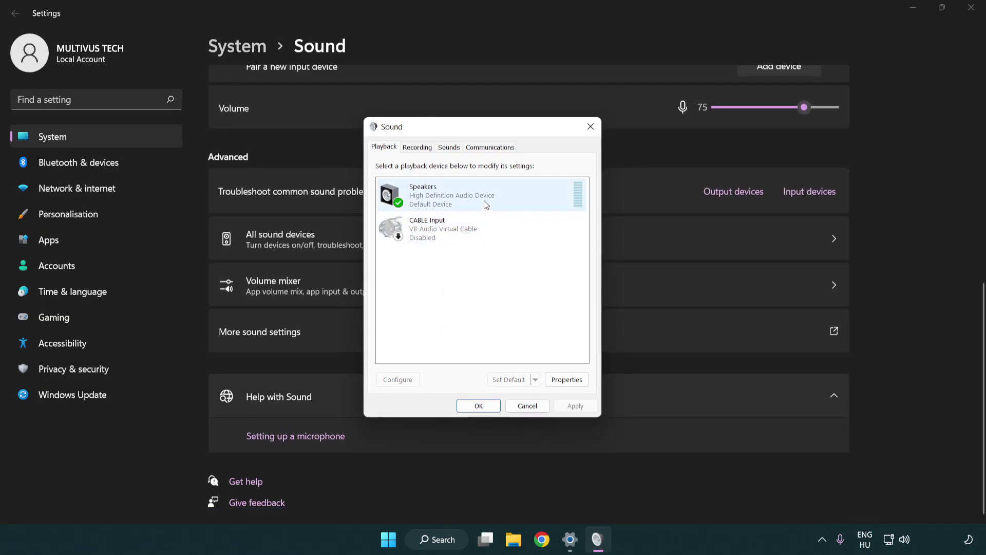
right_click(502, 196)
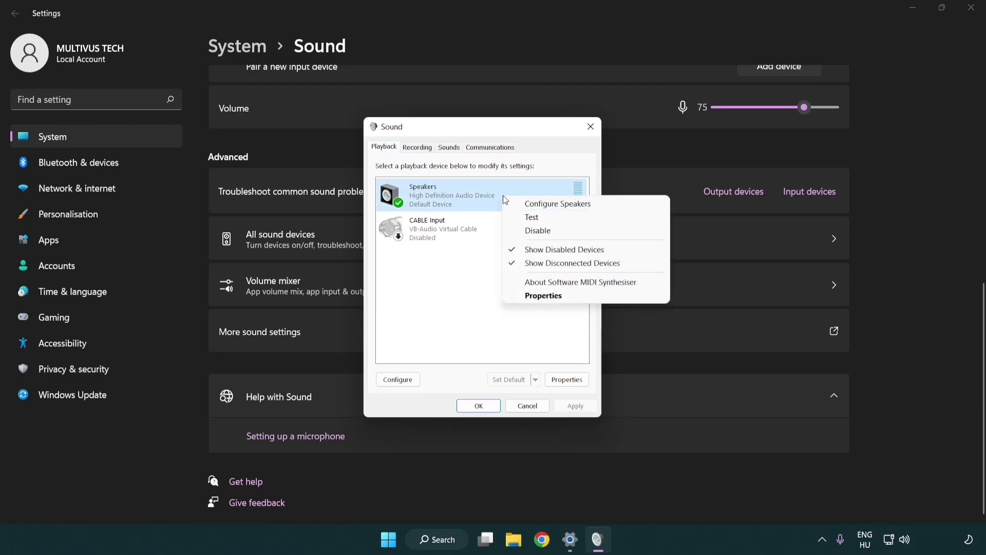
Step: Run the speaker setup wizard with 7.1 Surround, keeping defaults through to Finish
left_click(542, 206)
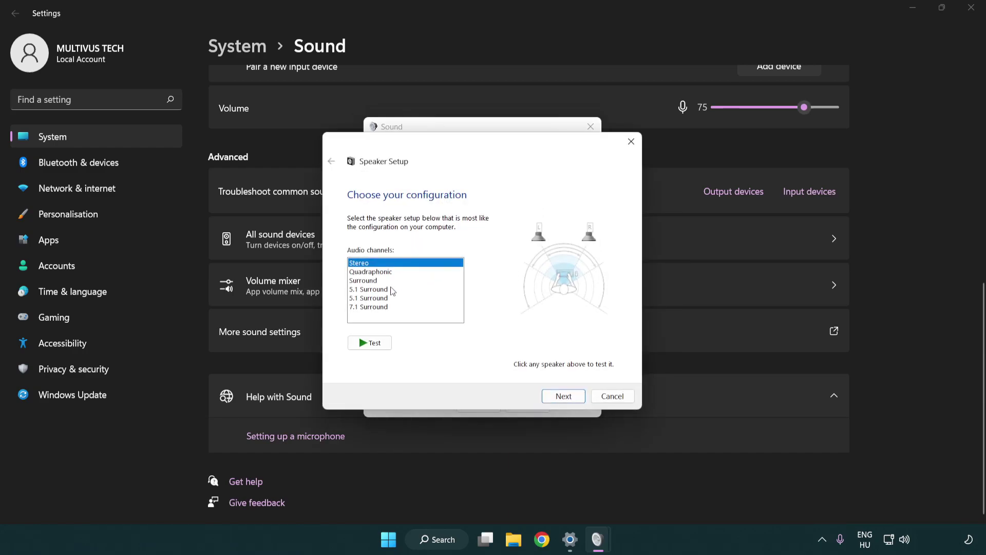
left_click_drag(392, 288, 392, 308)
left_click(558, 398)
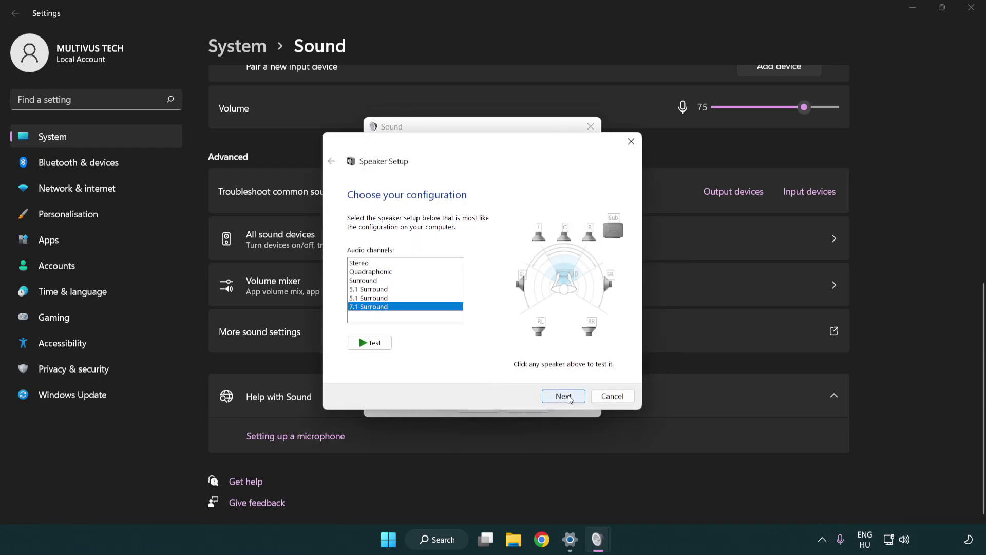
left_click(561, 396)
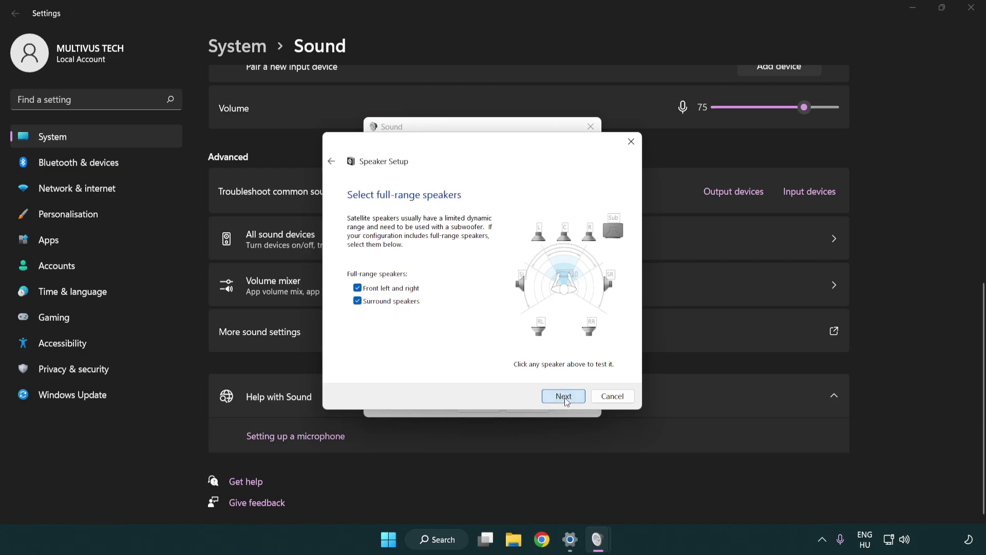
left_click(550, 393)
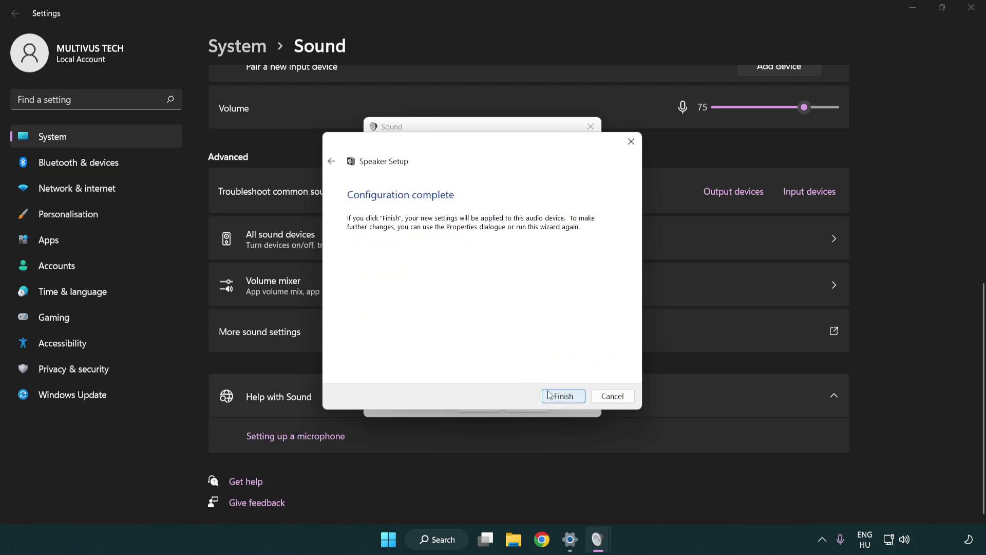
left_click(563, 396)
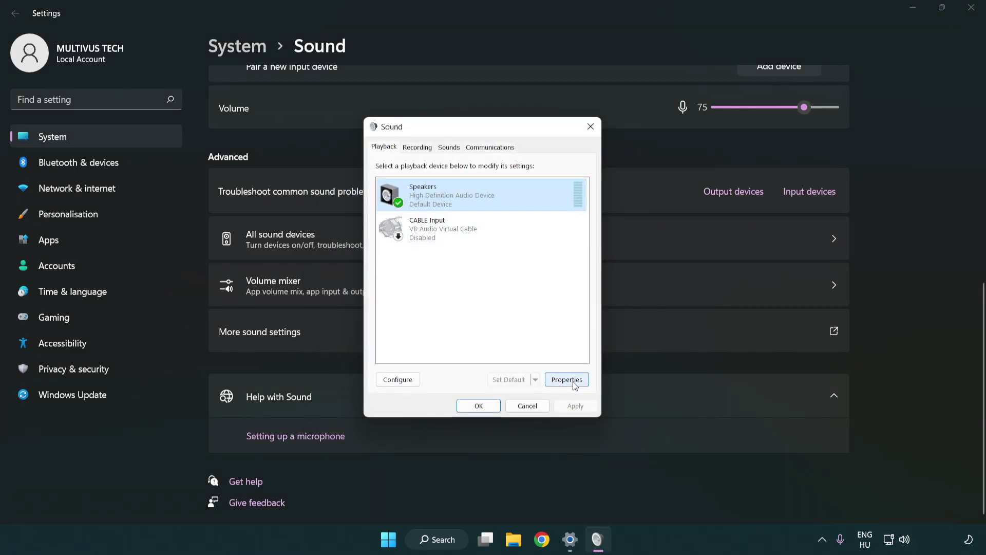
Step: Turn on Disable all enhancements in Speakers Properties and move to the Advanced format settings
left_click(574, 385)
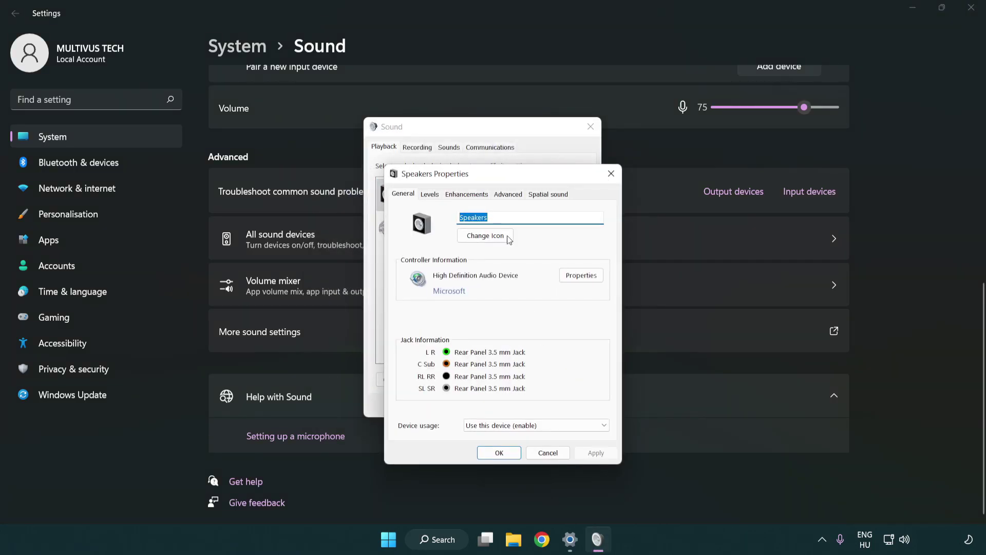
left_click_drag(498, 177, 481, 137)
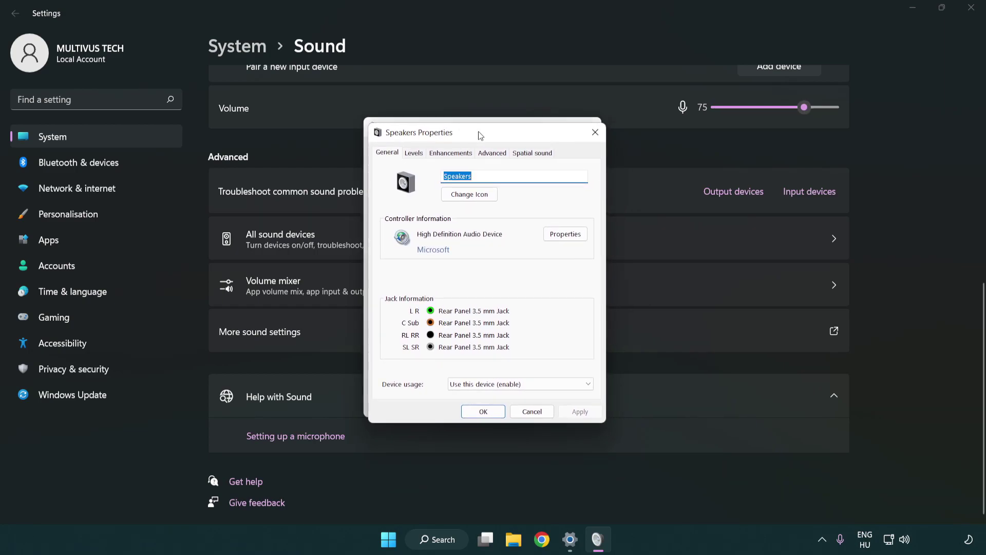
left_click(451, 153)
left_click(389, 206)
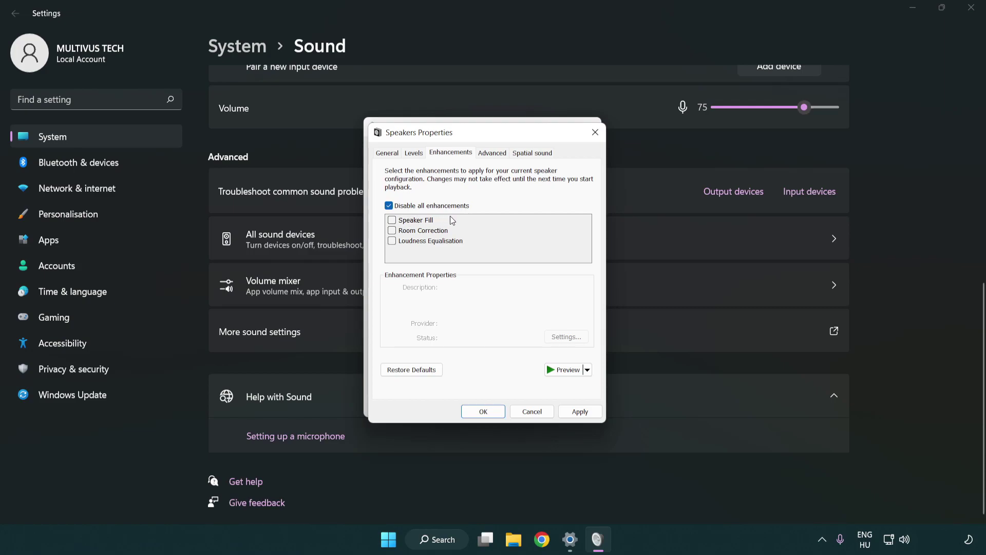
left_click(496, 157)
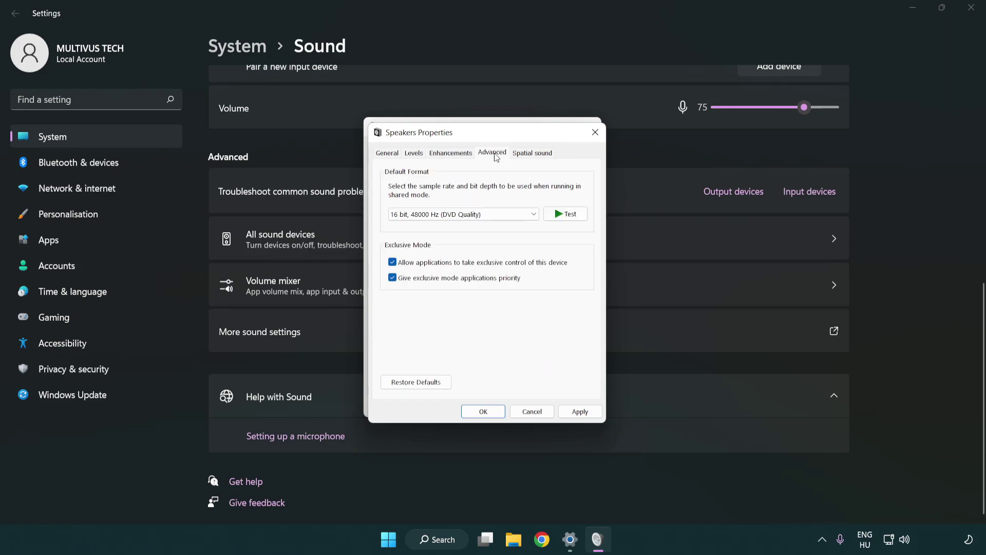
Step: Set the Speakers default format to 16 bit, 48000 Hz (DVD Quality), apply, and close both dialogs
left_click(440, 215)
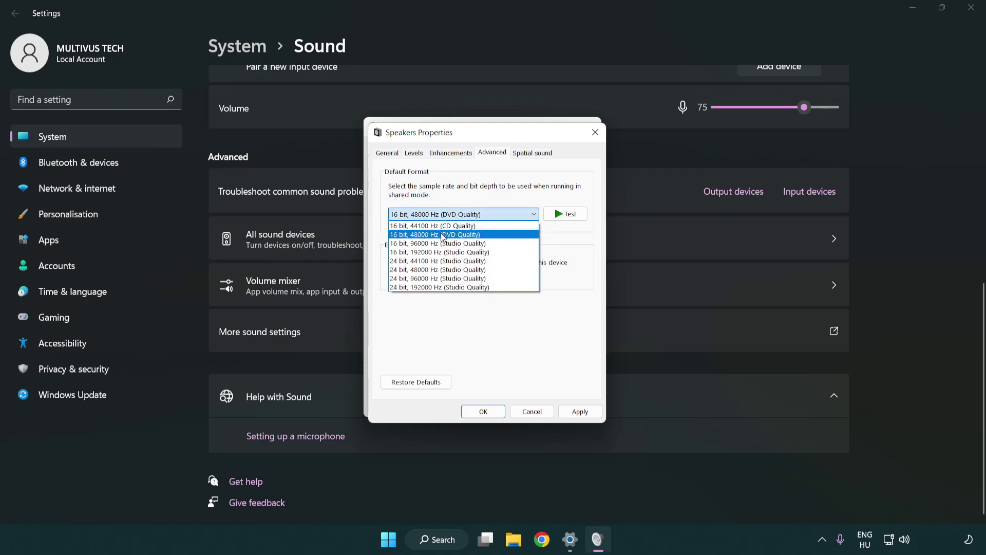
left_click(443, 235)
left_click(579, 412)
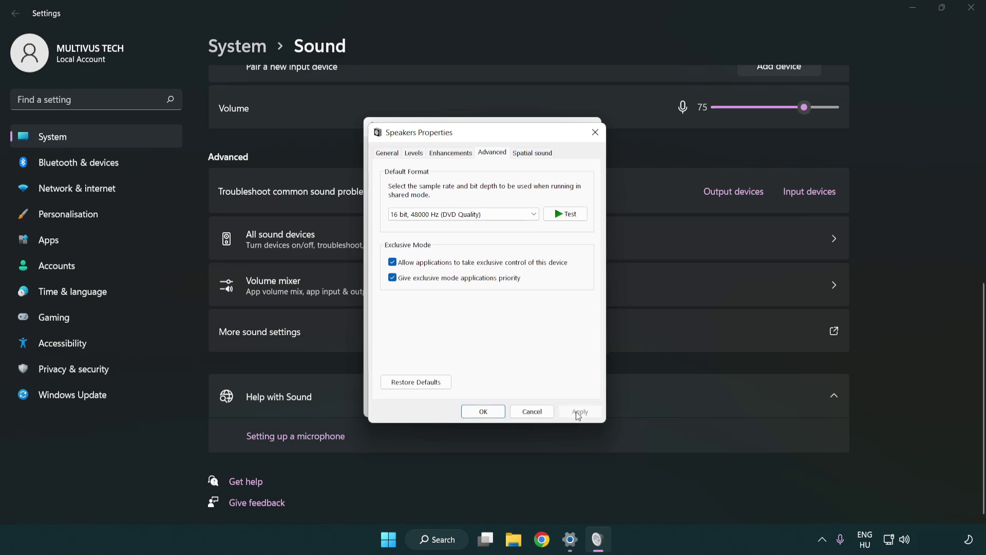
left_click(485, 413)
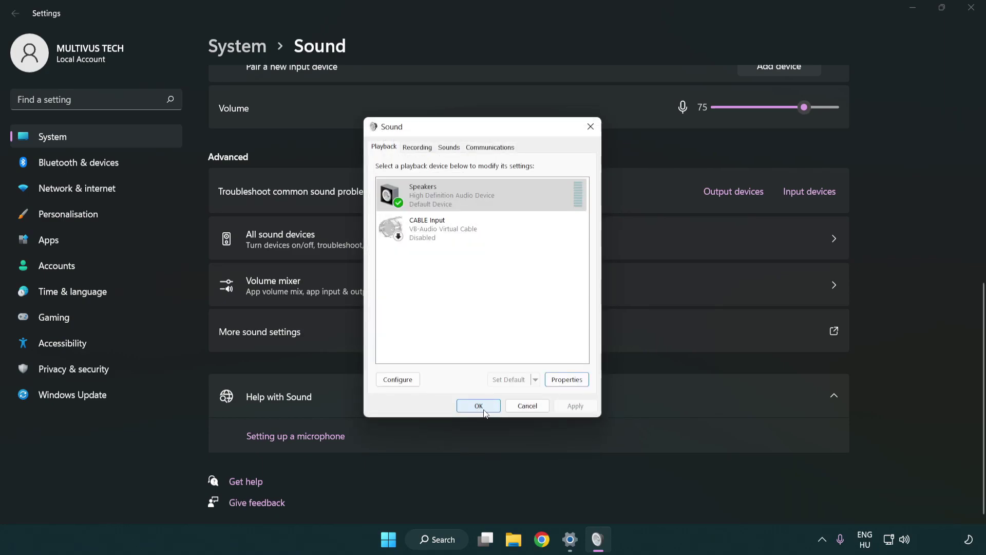
left_click(480, 408)
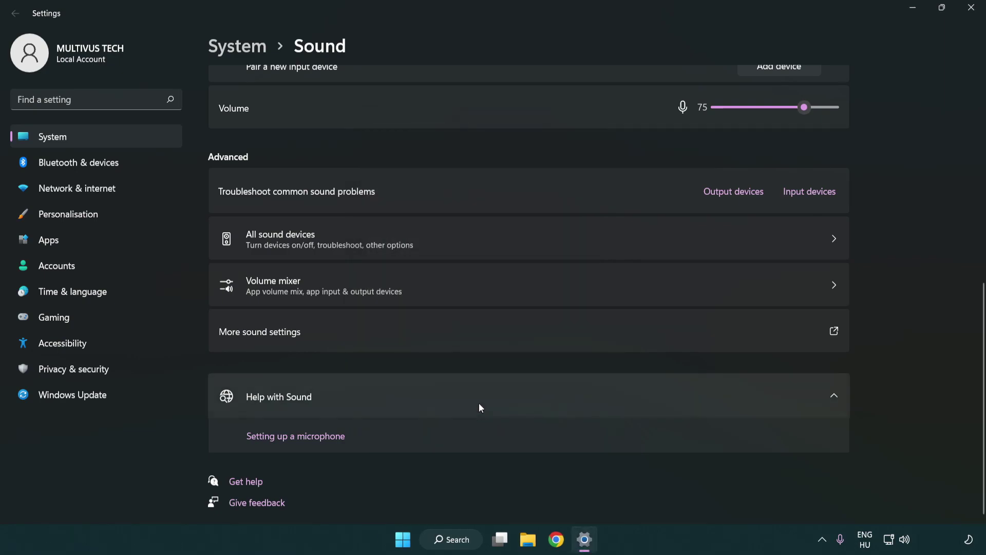
Step: Close Settings, then bring up the Start menu and its power options
left_click(969, 16)
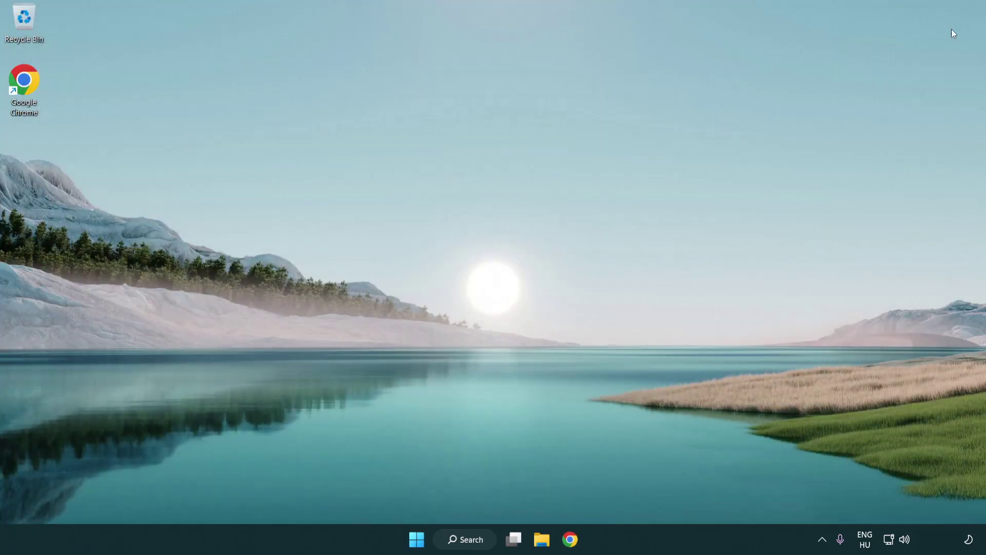
left_click(418, 543)
left_click(656, 498)
Step: Search for 'device manager' and launch Device Manager from the results
left_click(476, 548)
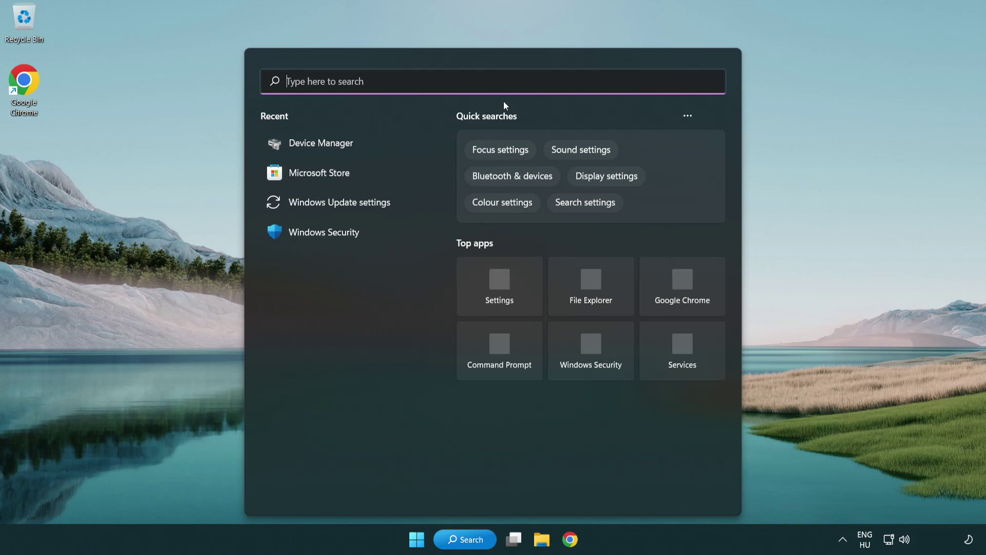
type("device manager")
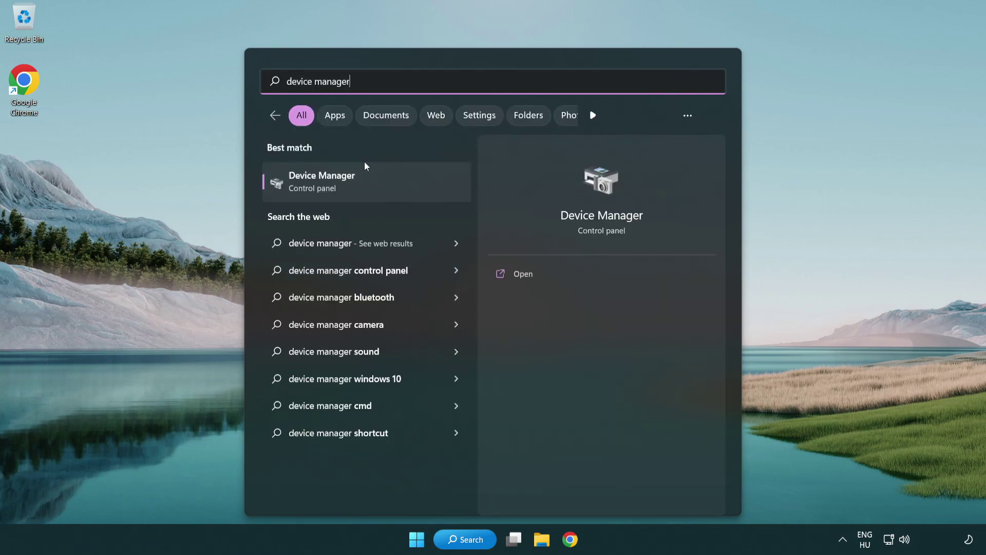
left_click(405, 188)
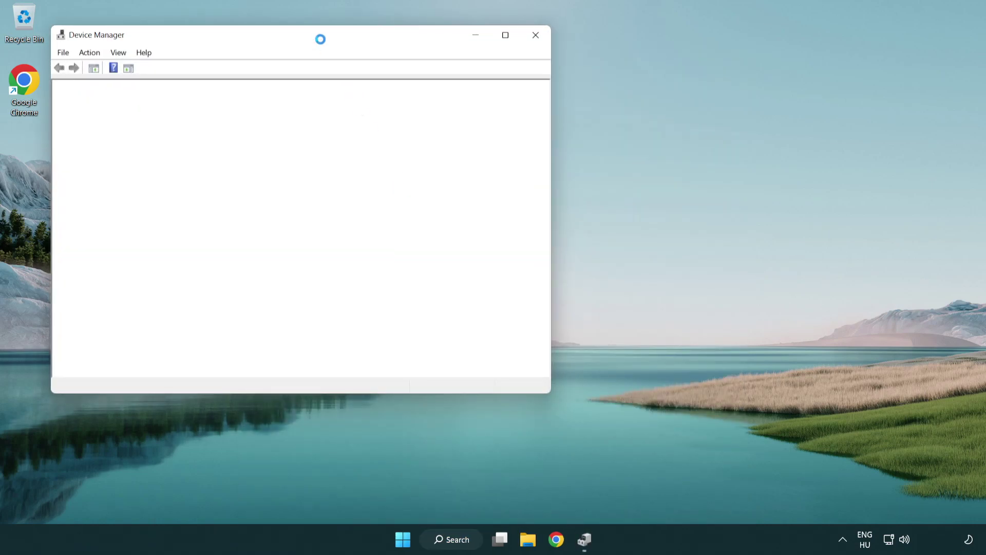
Step: Expand Sound, video and game controllers and right-click High Definition Audio Device for its actions
left_click_drag(312, 33, 497, 91)
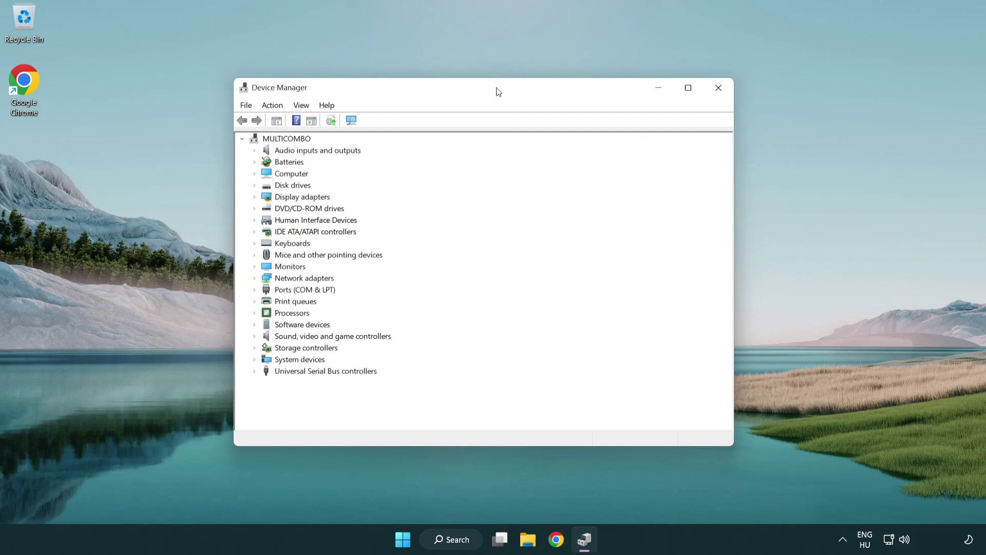
left_click(274, 340)
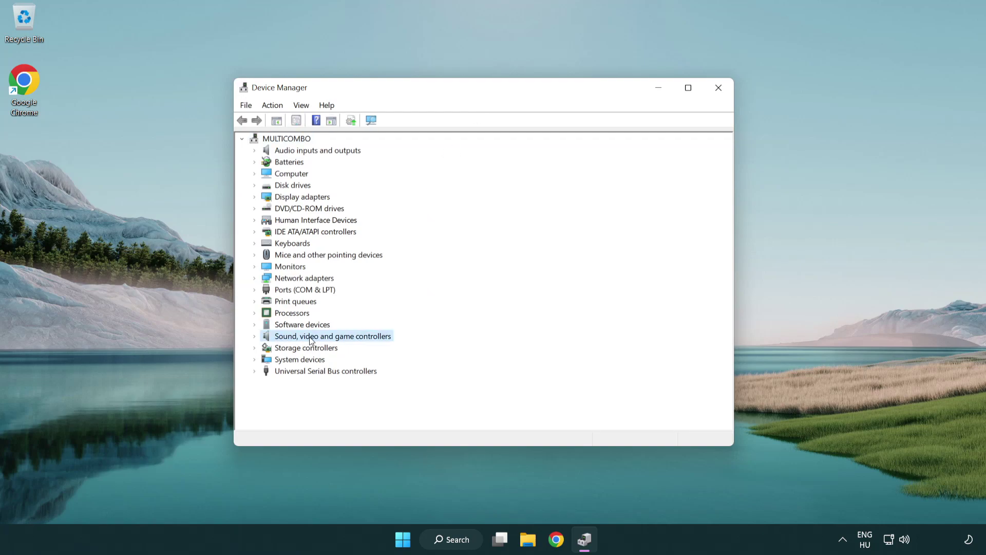
left_click(255, 338)
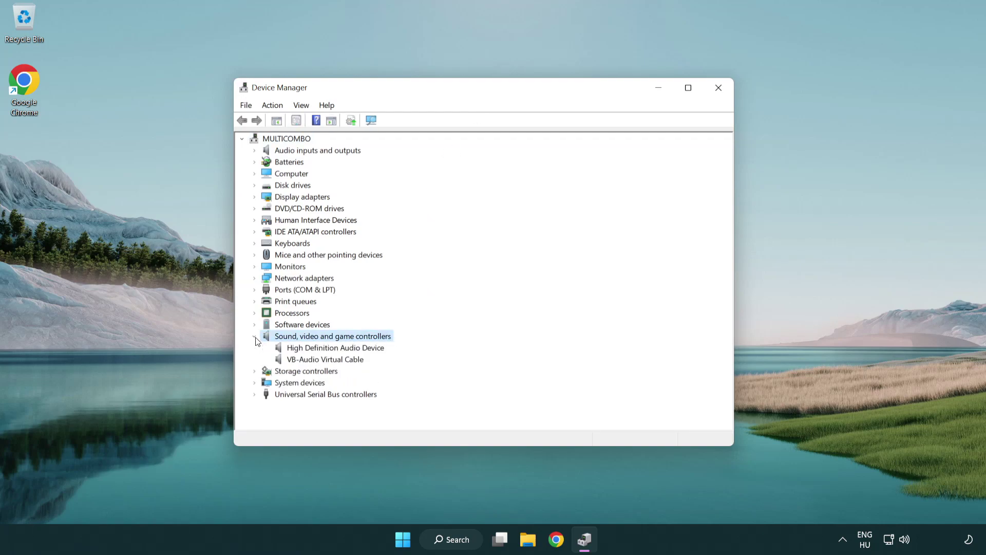
left_click(306, 349)
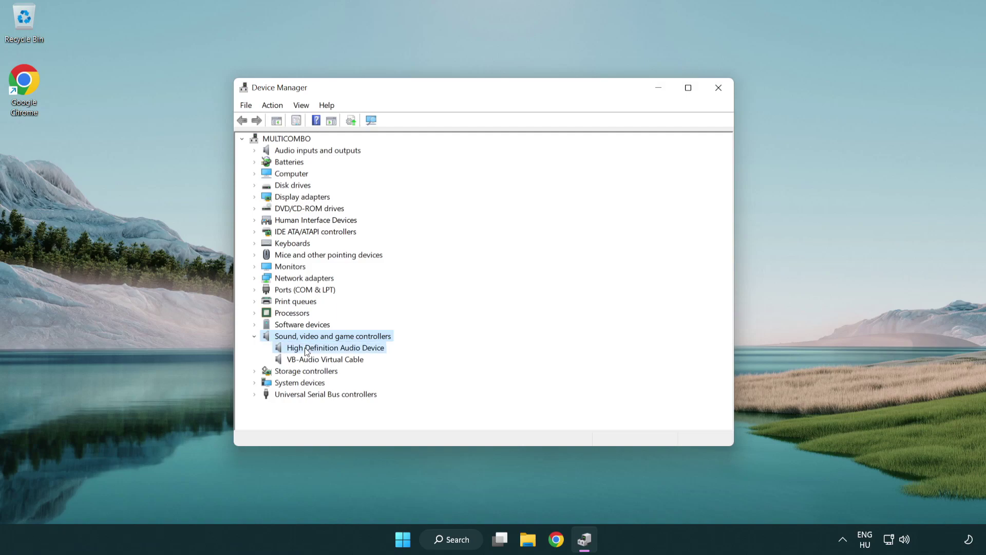
right_click(344, 350)
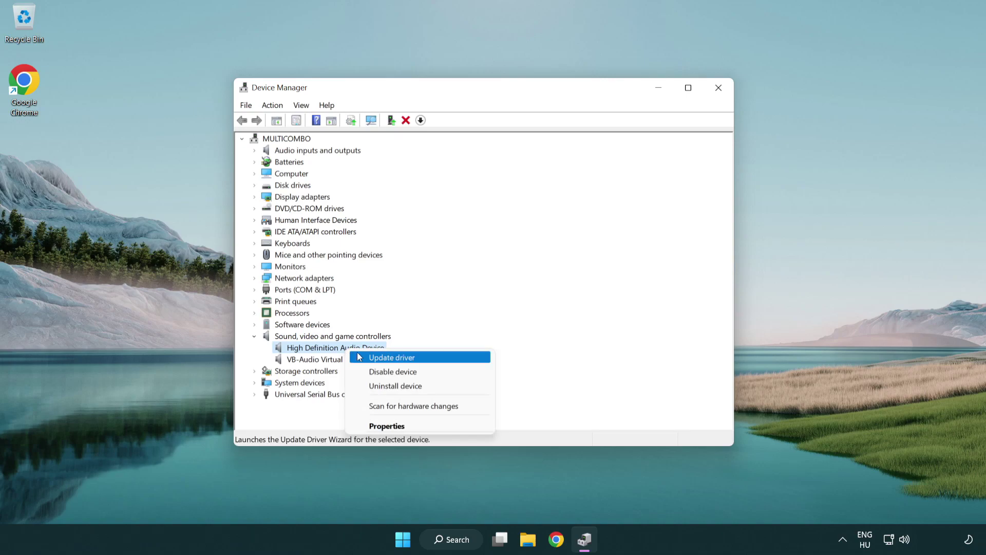
Step: Reinstall the High Definition Audio Device driver by picking it from the computer's available drivers list
left_click(425, 358)
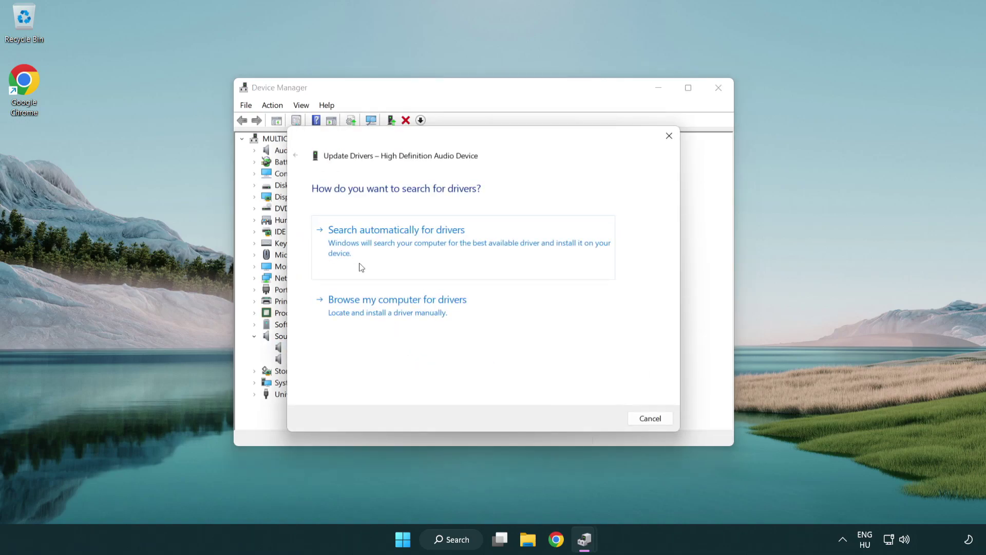
left_click(399, 323)
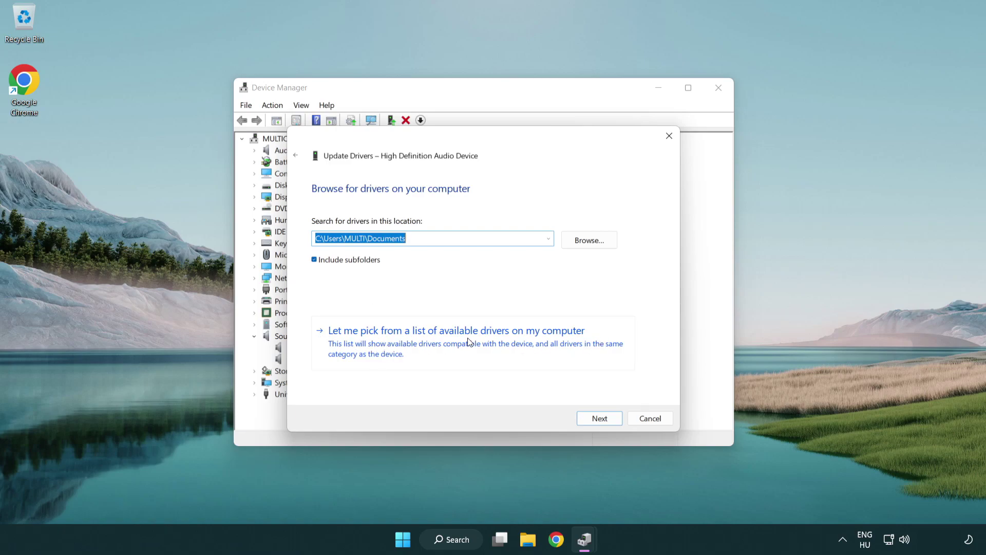
left_click(475, 350)
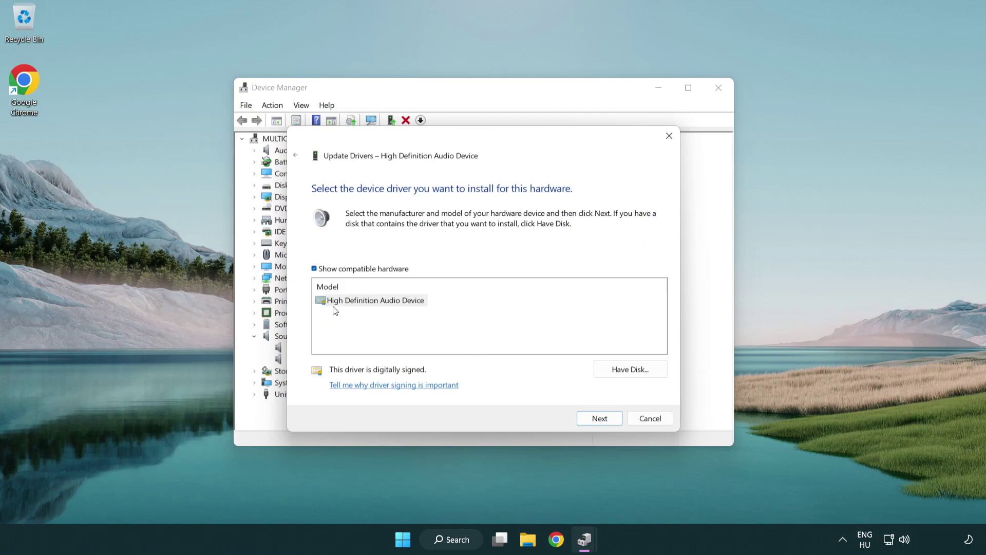
left_click(316, 303)
left_click(316, 302)
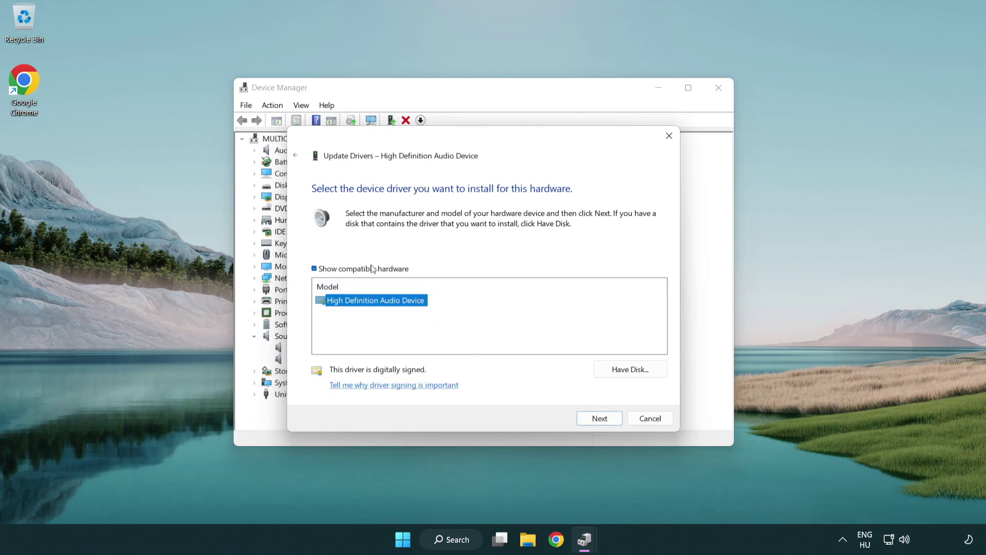
left_click(611, 422)
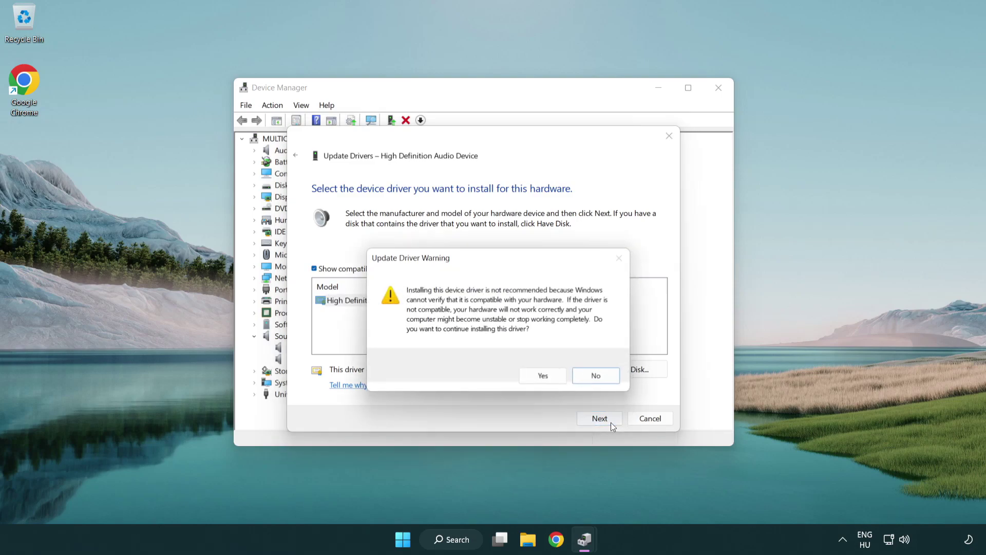
left_click(543, 377)
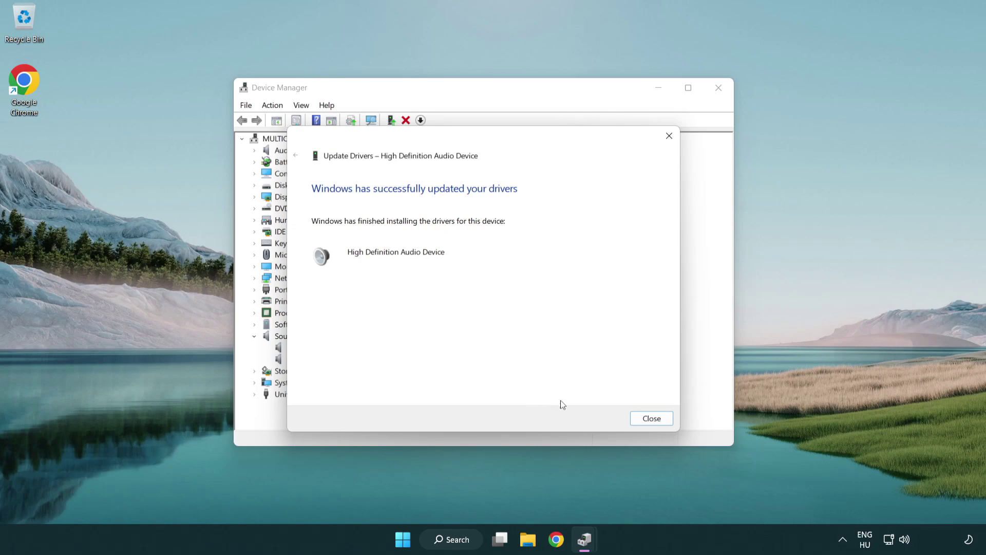
left_click(652, 418)
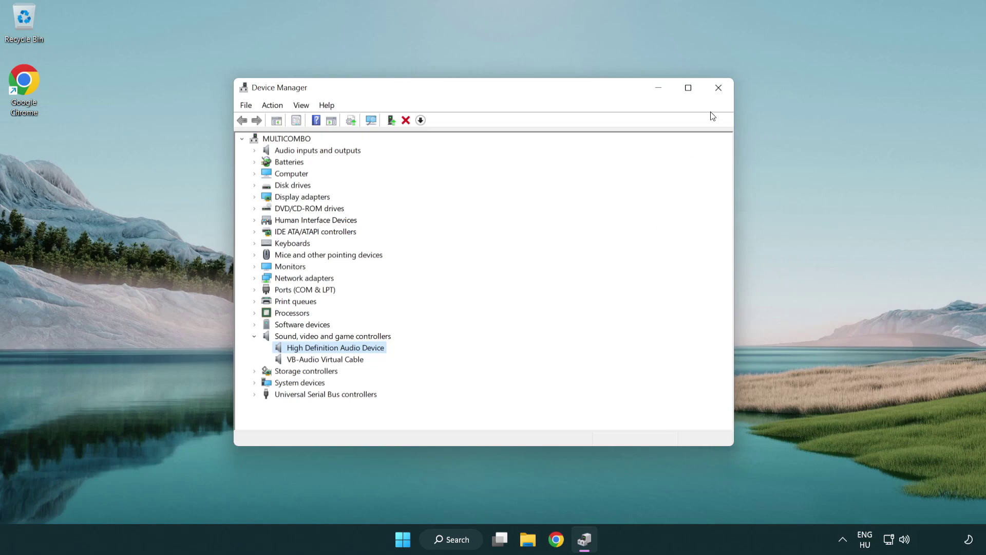
Step: Close Device Manager and bring up the Start menu's power options
left_click(718, 88)
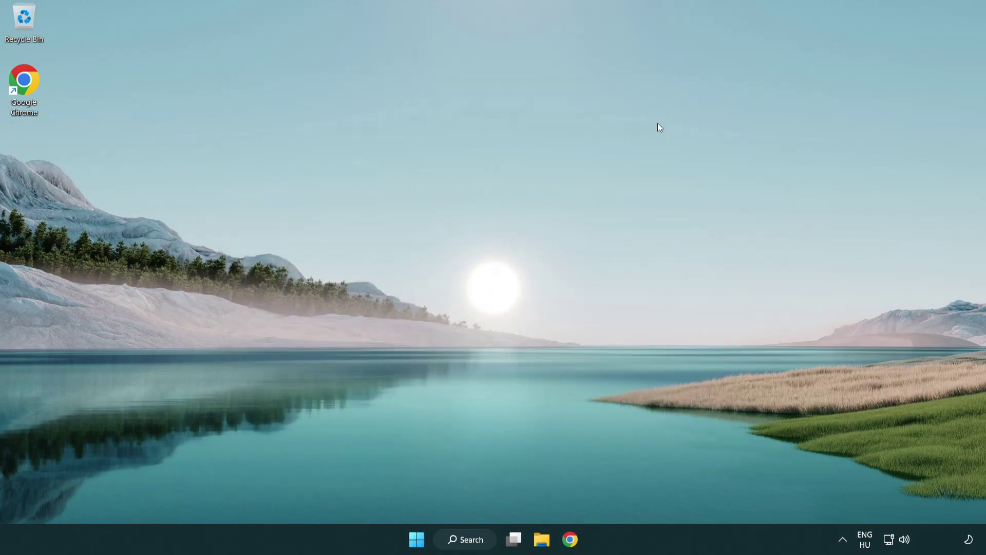
left_click(418, 538)
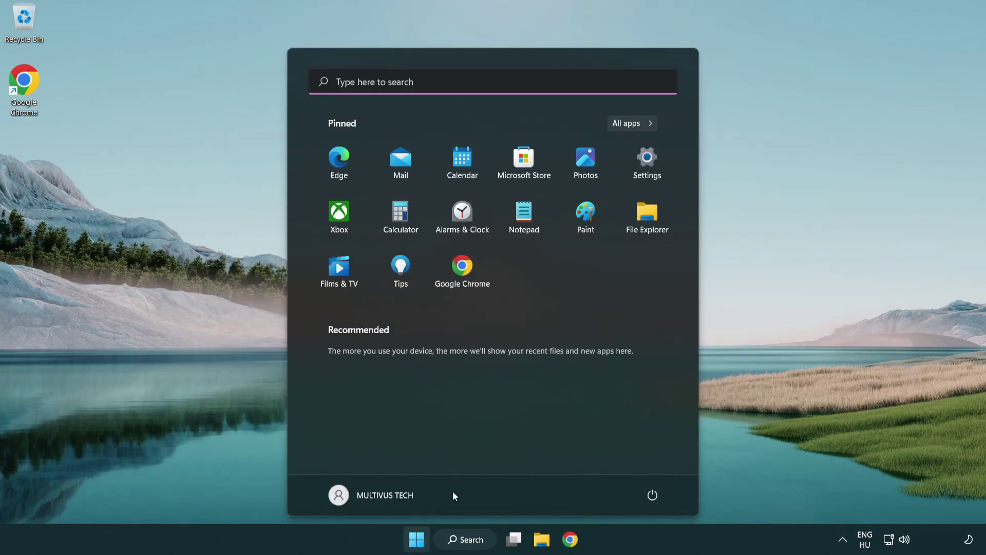
left_click(653, 497)
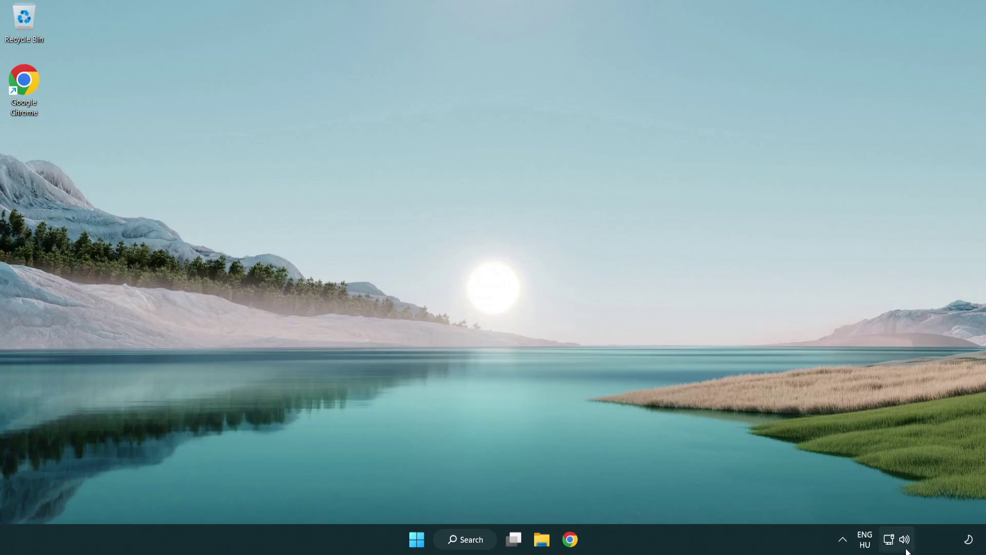
Step: Run Troubleshoot sound problems from the speaker icon's context menu in the system tray
right_click(906, 541)
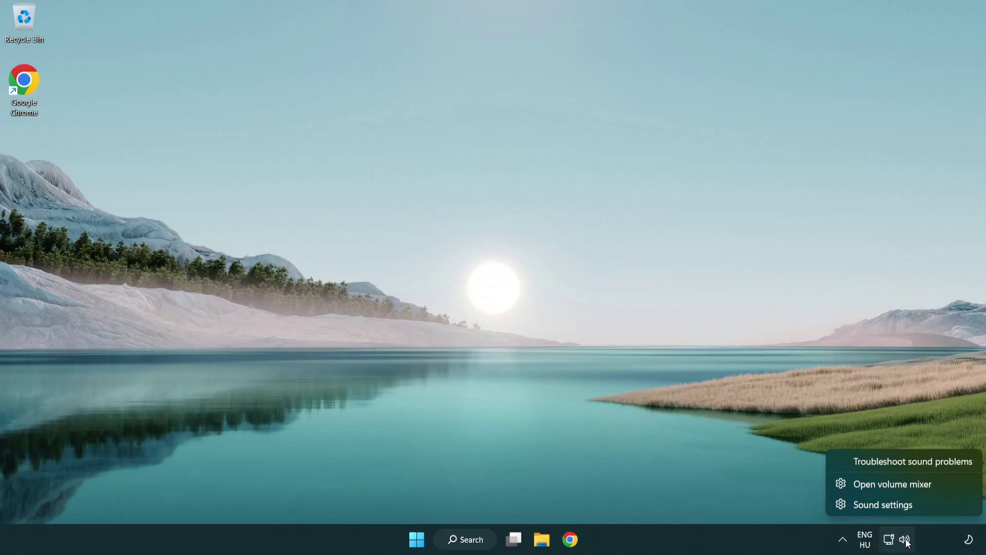
left_click(902, 467)
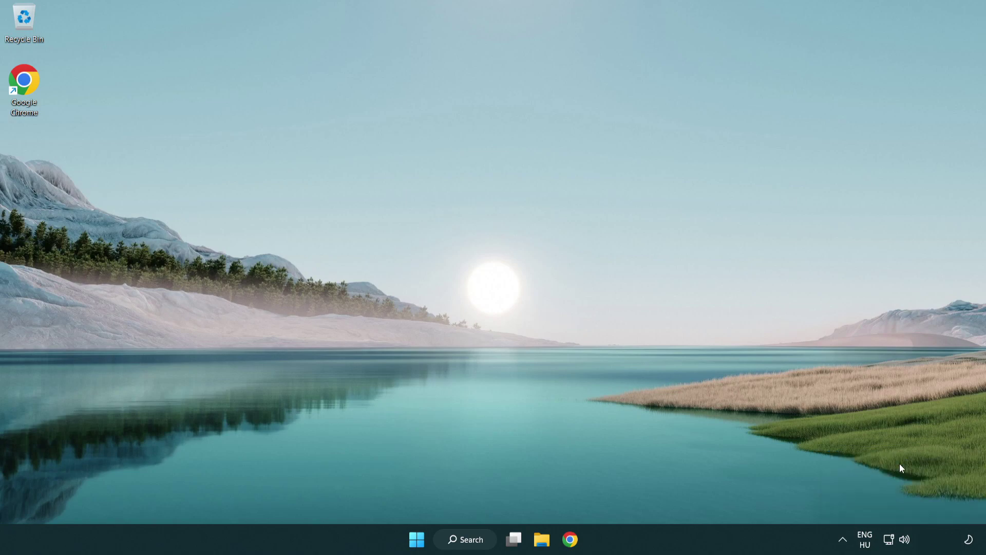